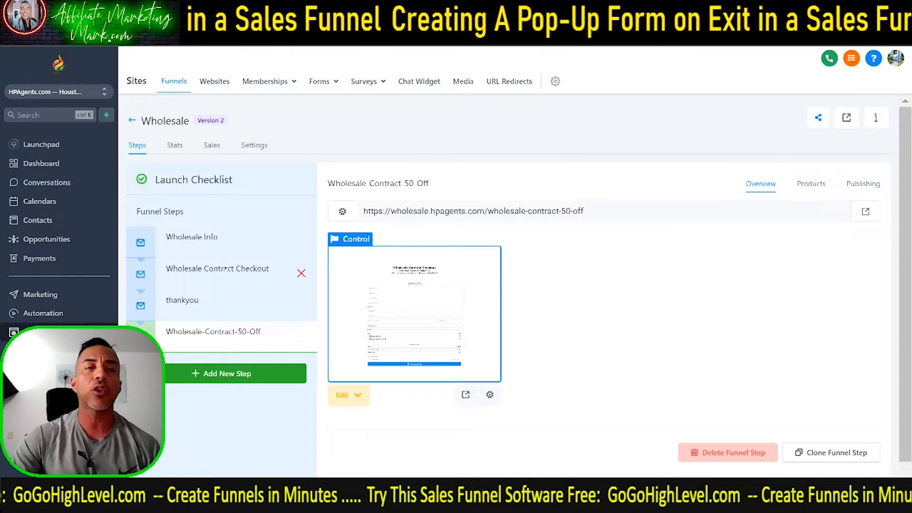
Review the Wholesale funnel's steps and view the products attached to the Wholesale Contract Checkout step
{"action": "left_click", "coordinate": [230, 248]}
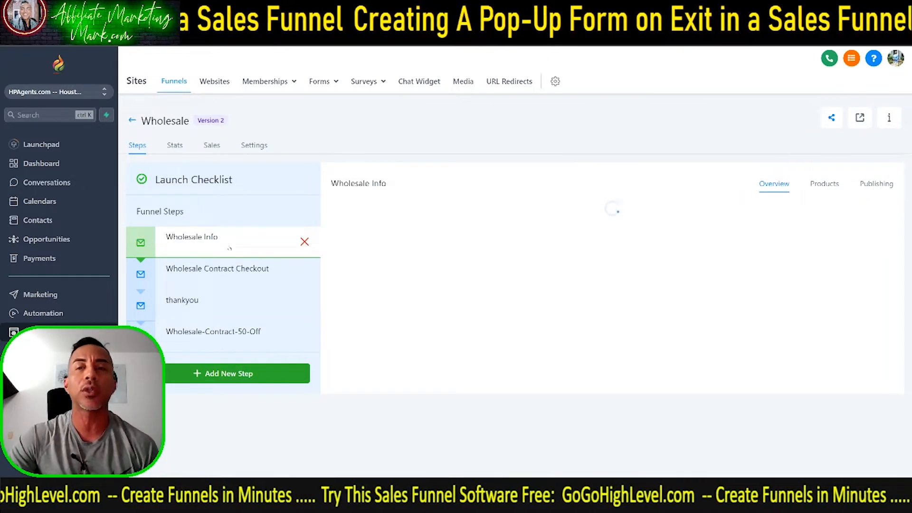
{"action": "left_click", "coordinate": [228, 282]}
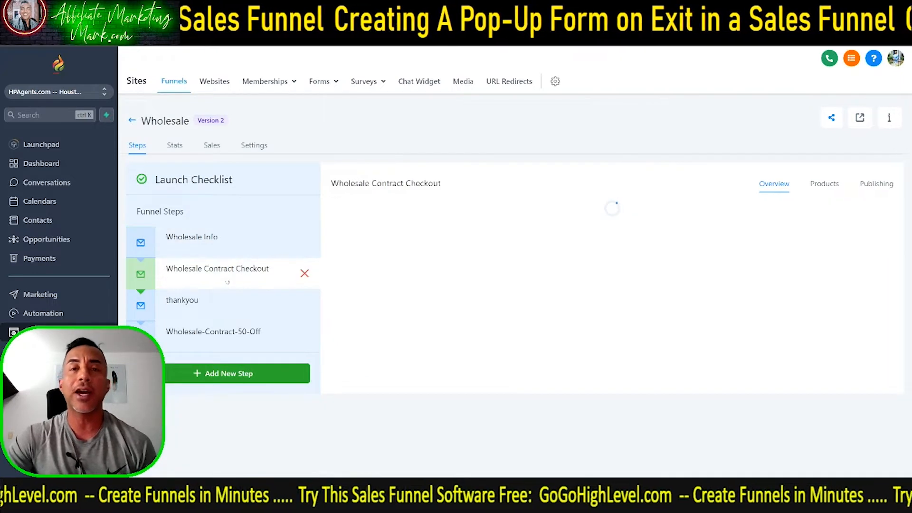
{"action": "left_click", "coordinate": [227, 316]}
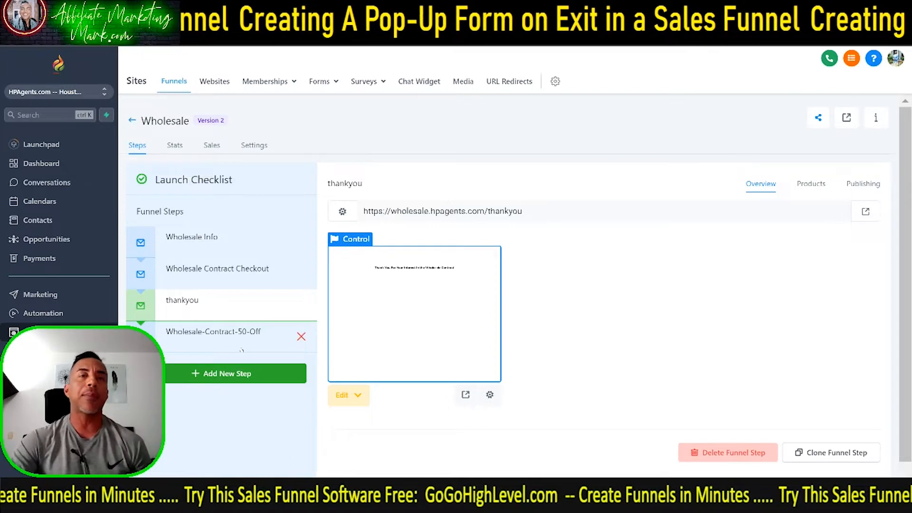
{"action": "left_click", "coordinate": [216, 281]}
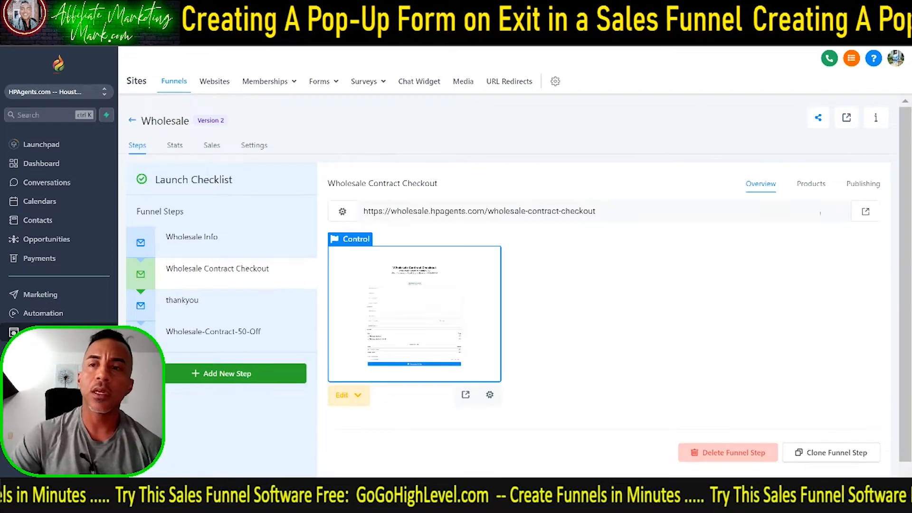
{"action": "left_click", "coordinate": [819, 186]}
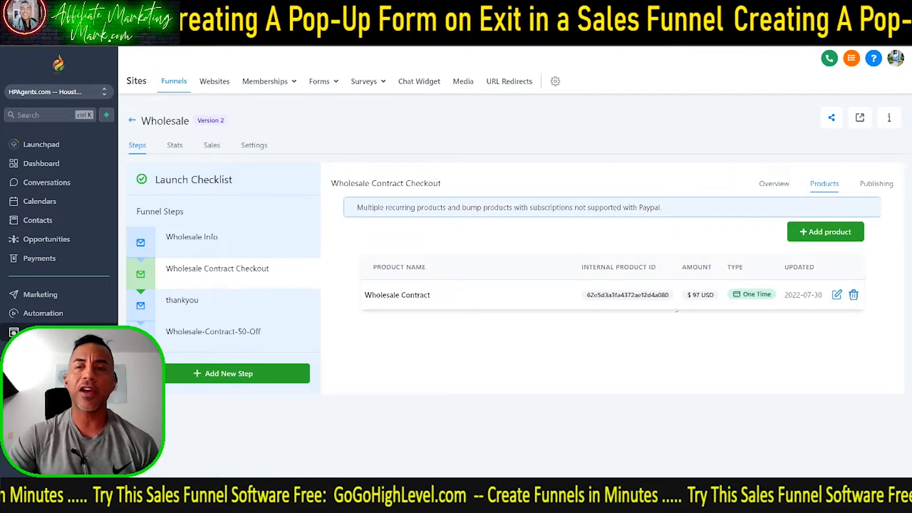
Open the Wholesale Contract Checkout page in the page editor
{"action": "left_click", "coordinate": [259, 282]}
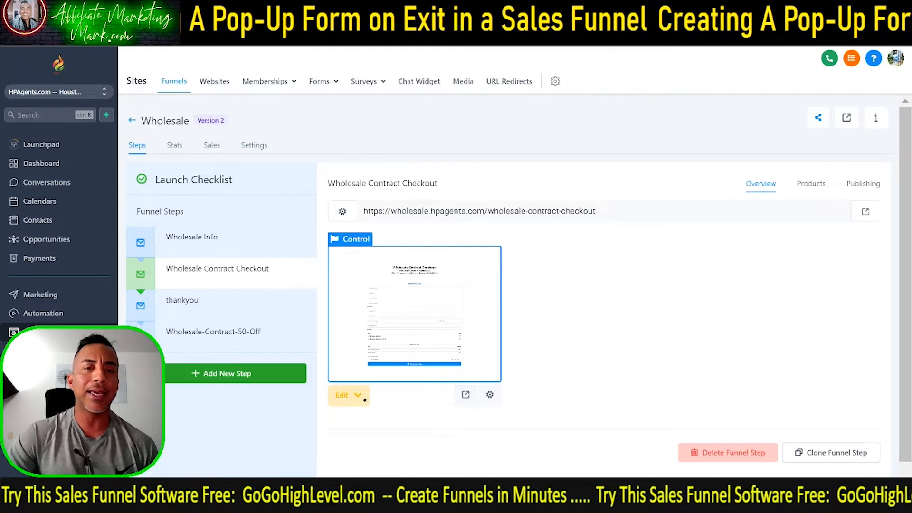
{"action": "left_click", "coordinate": [345, 397]}
{"action": "left_click", "coordinate": [376, 447]}
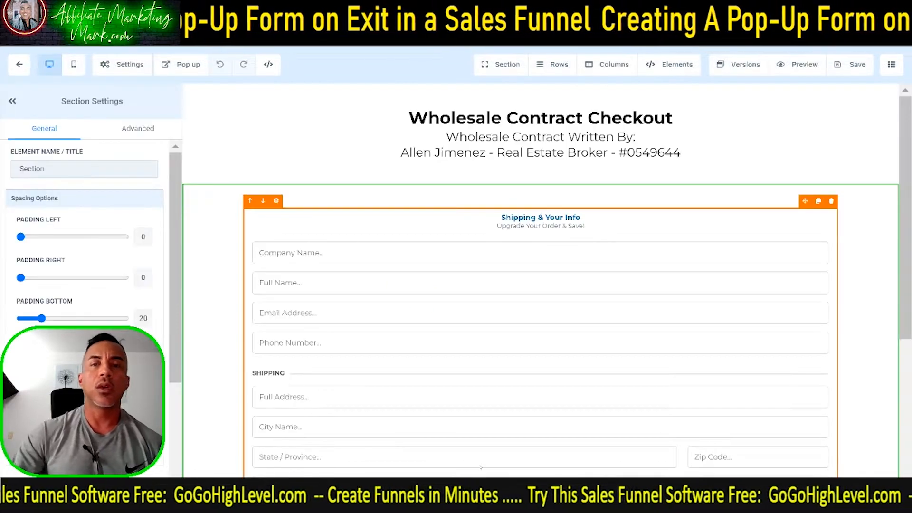
Hide the company name field in the checkout page's one-step order form
{"action": "scroll", "coordinate": [618, 249], "scroll_direction": "down", "scroll_amount": 2}
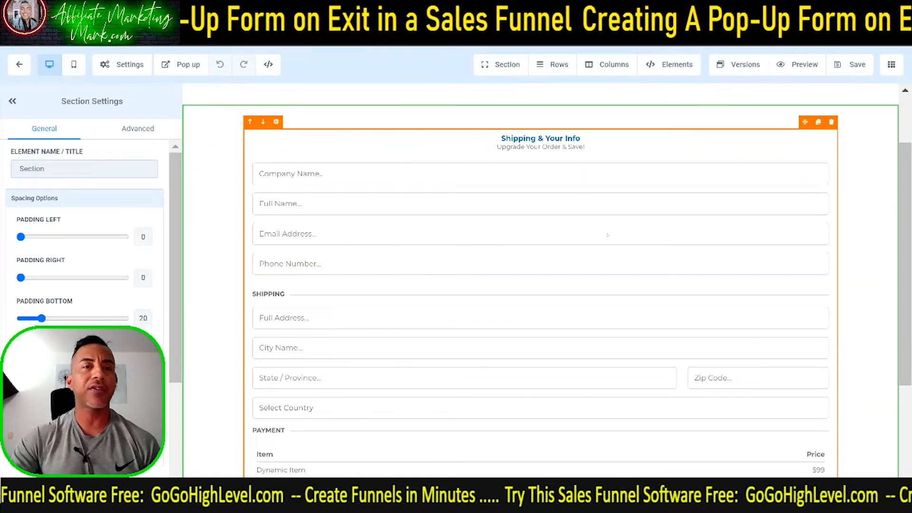
{"action": "left_click", "coordinate": [618, 249]}
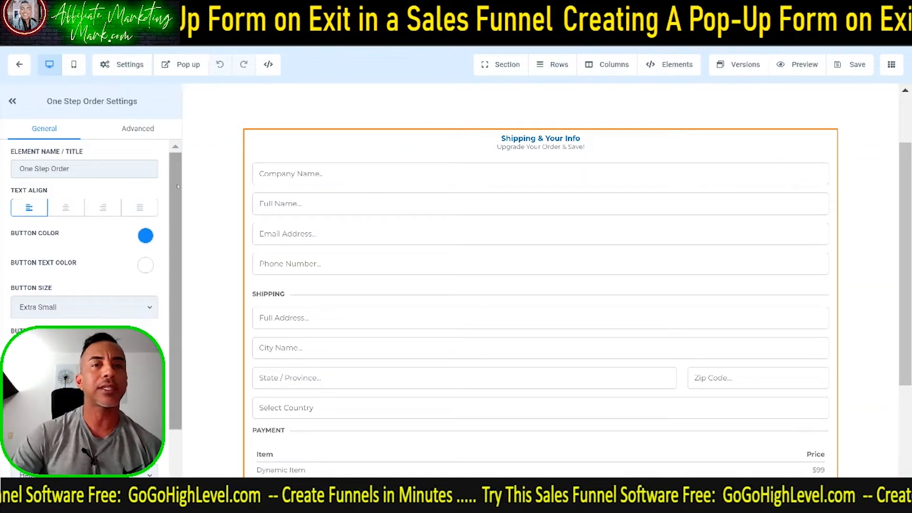
{"action": "left_click", "coordinate": [138, 128]}
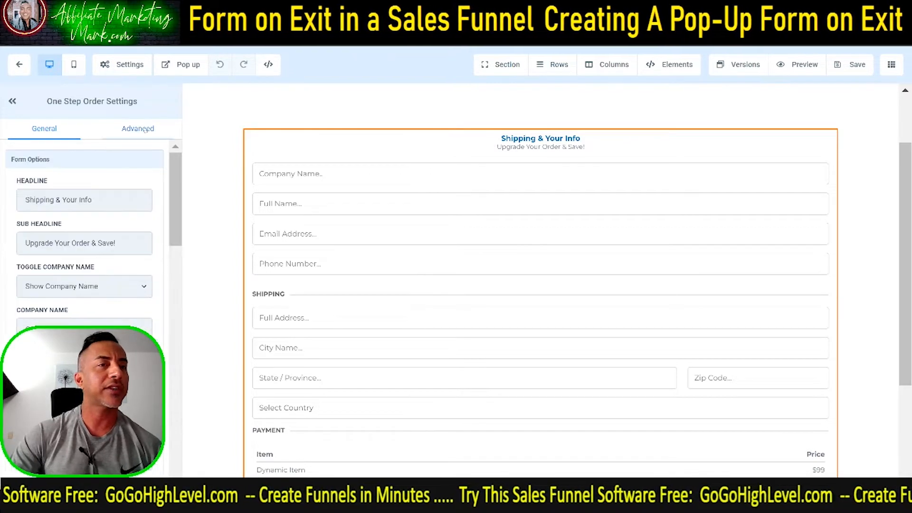
{"action": "left_click", "coordinate": [142, 295]}
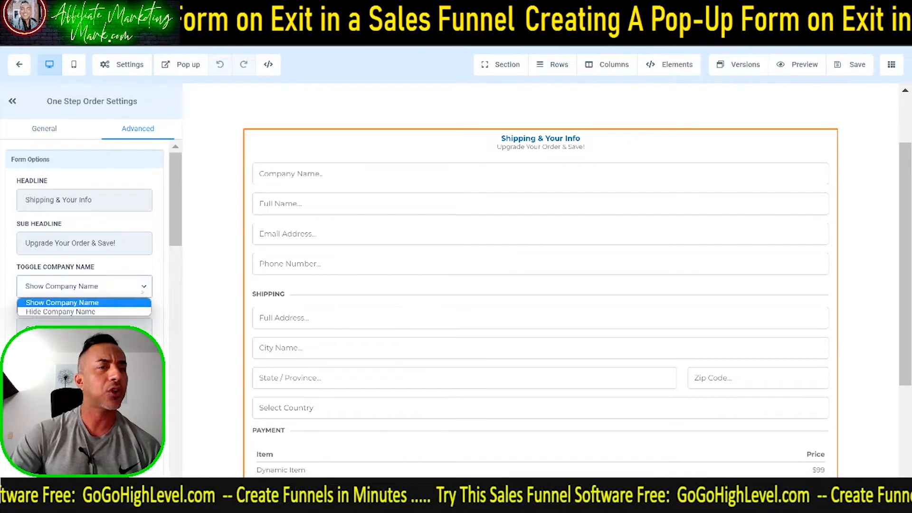
{"action": "left_click", "coordinate": [133, 307]}
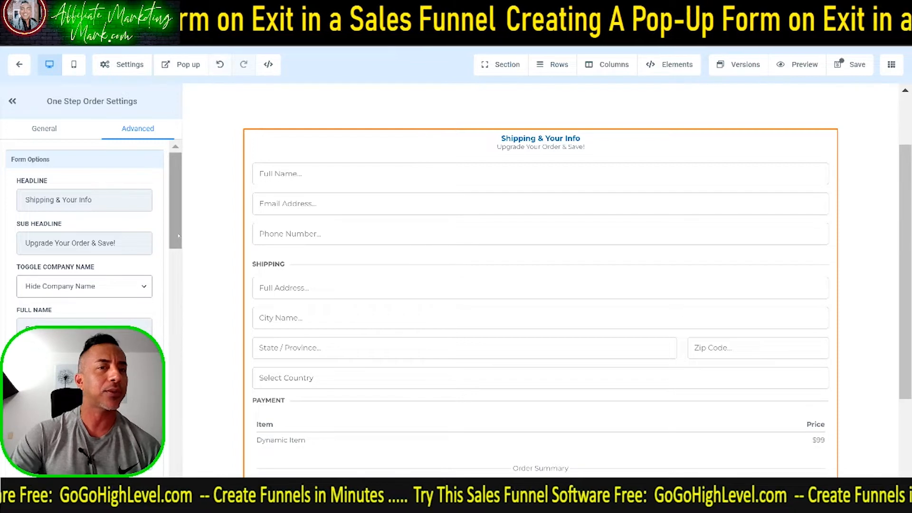
Hide the phone number field in the one-step order form
{"action": "left_click_drag", "start_coordinate": [176, 236], "coordinate": [175, 273]}
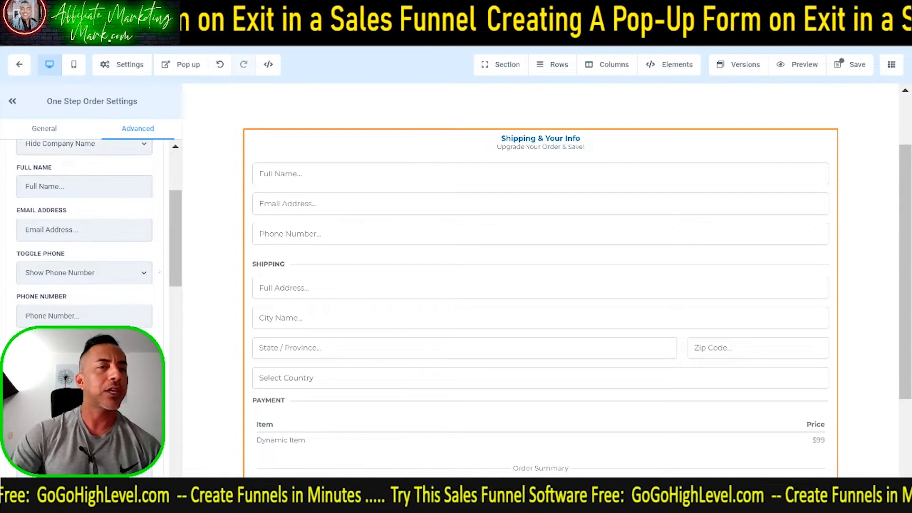
{"action": "left_click", "coordinate": [145, 273]}
{"action": "left_click", "coordinate": [126, 296]}
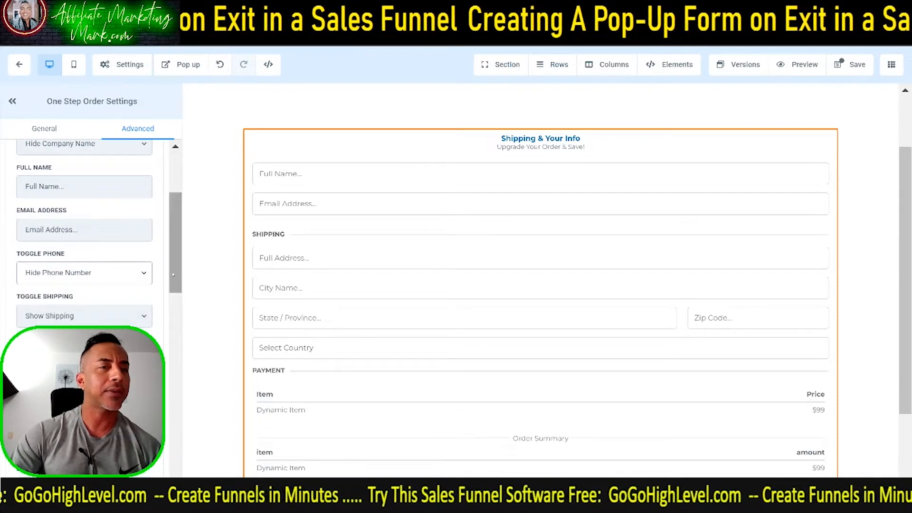
Hide the shipping section of the one-step order form and save the page
{"action": "left_click_drag", "start_coordinate": [170, 274], "coordinate": [170, 297]}
{"action": "left_click", "coordinate": [143, 236]}
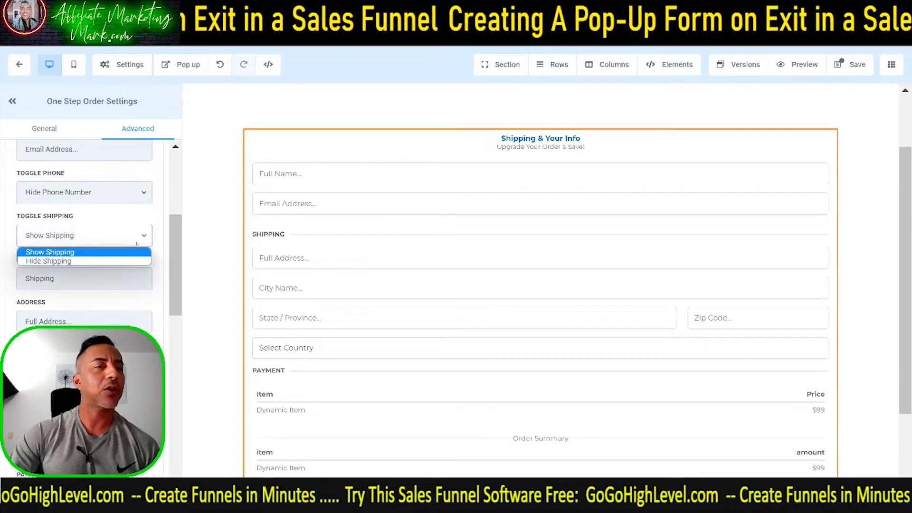
{"action": "left_click", "coordinate": [95, 261]}
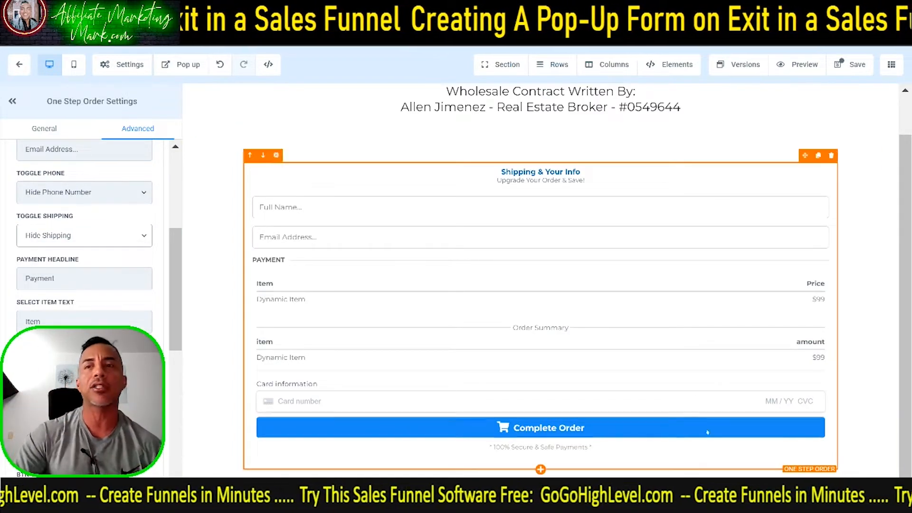
{"action": "left_click", "coordinate": [858, 67]}
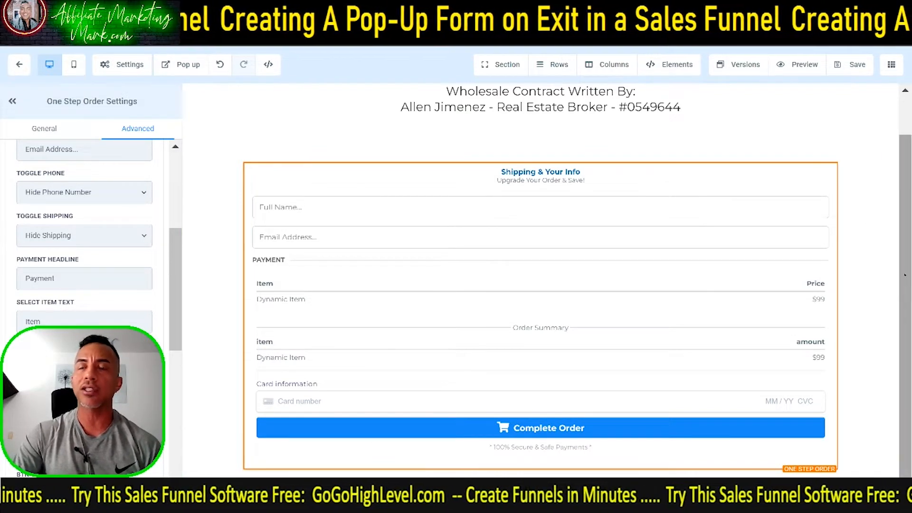
Open the checkout page's pop-up for editing
{"action": "scroll", "coordinate": [547, 271], "scroll_direction": "up", "scroll_amount": 1}
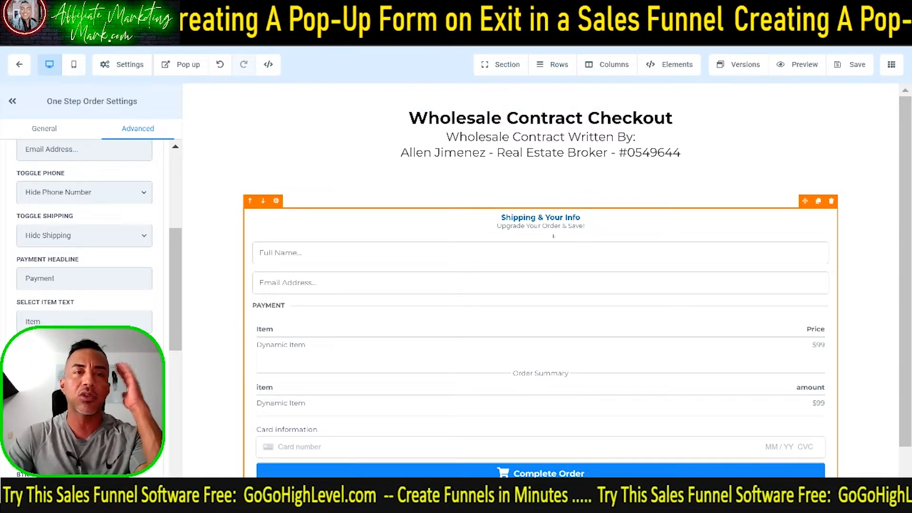
{"action": "left_click", "coordinate": [190, 64]}
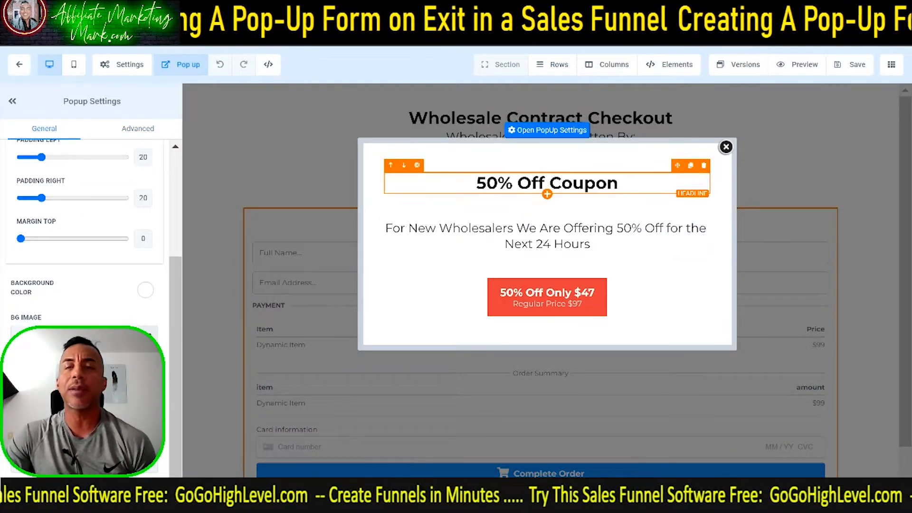
Try adding a one-column row with a sub-headline below the pop-up's 50% Off Coupon headline, and remove it again
{"action": "left_click", "coordinate": [547, 207]}
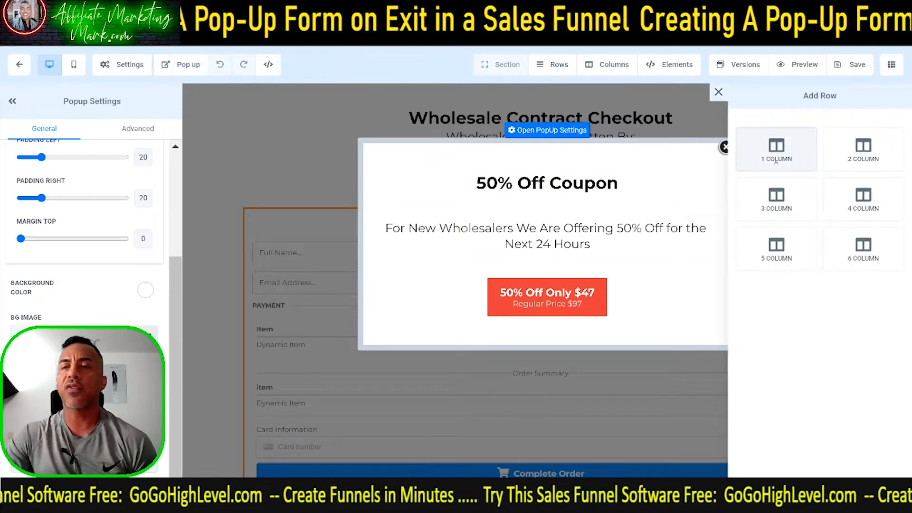
{"action": "left_click", "coordinate": [775, 163]}
{"action": "left_click", "coordinate": [546, 246]}
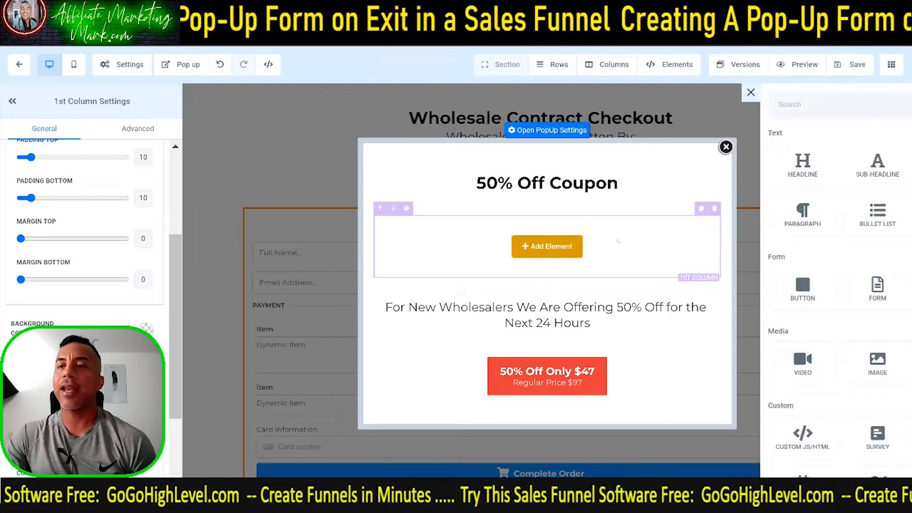
{"action": "left_click", "coordinate": [785, 176]}
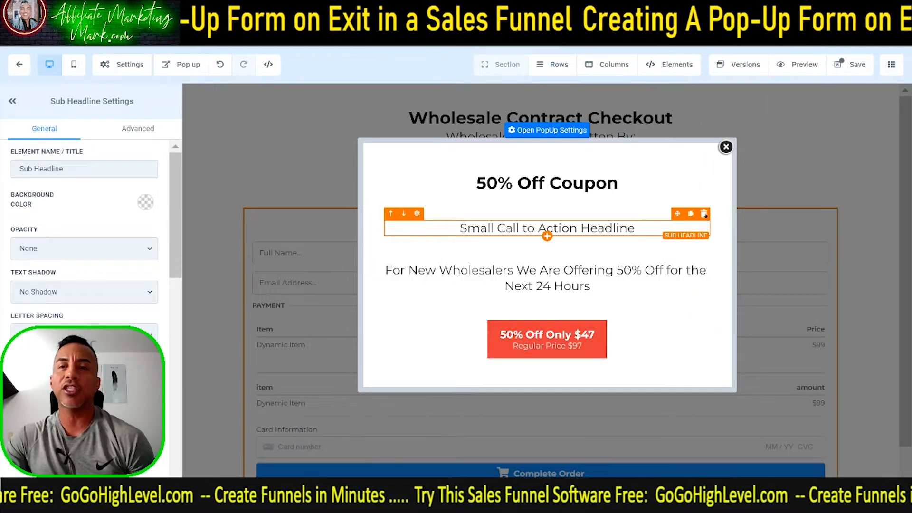
{"action": "left_click", "coordinate": [705, 214]}
{"action": "left_click", "coordinate": [714, 202]}
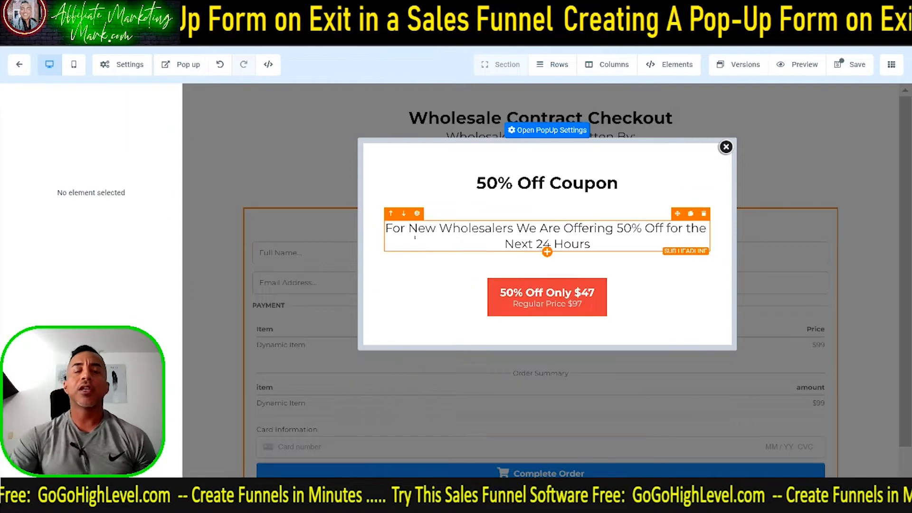
Check the action settings of the pop-up's 50% Off Only $47 button and save the page
{"action": "left_click", "coordinate": [524, 303]}
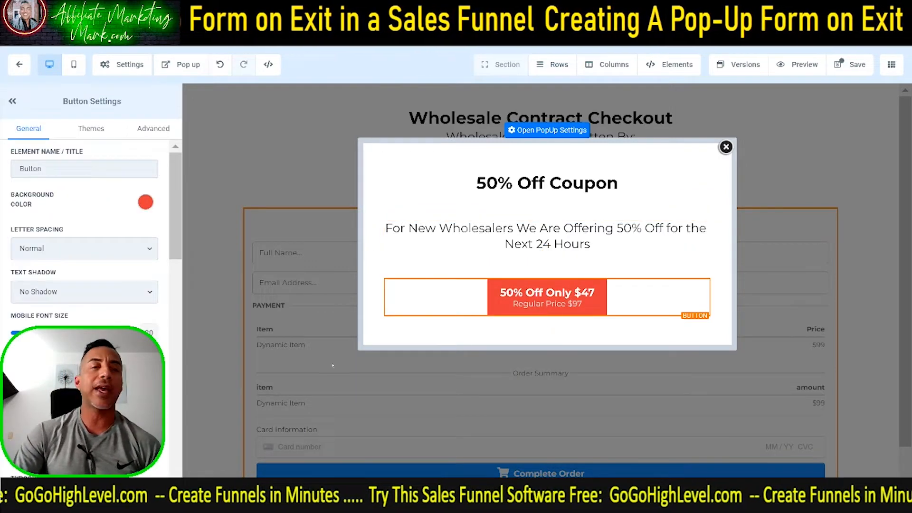
{"action": "scroll", "coordinate": [183, 239], "scroll_direction": "down", "scroll_amount": 10}
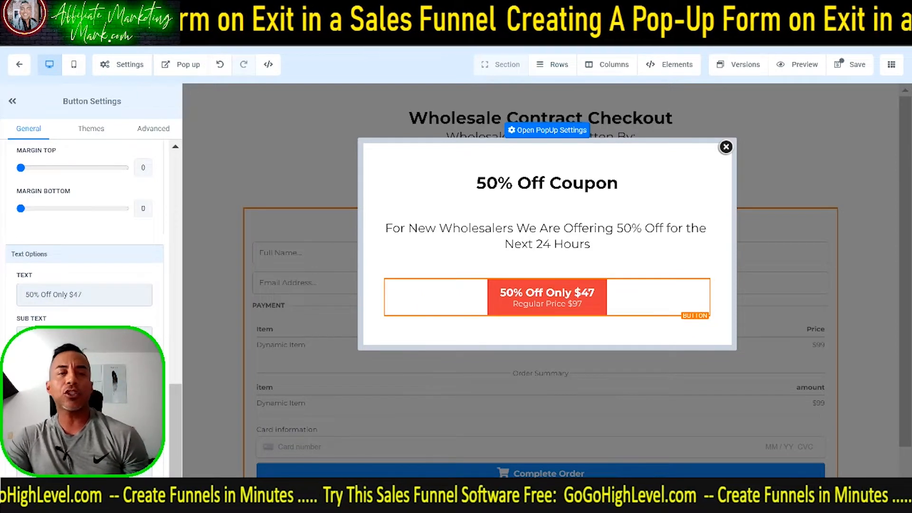
{"action": "left_click", "coordinate": [84, 435]}
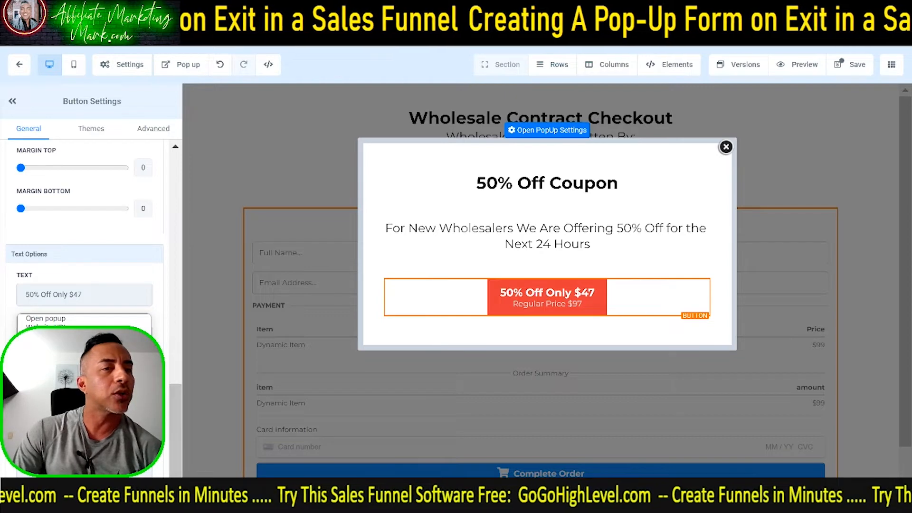
{"action": "left_click", "coordinate": [71, 380]}
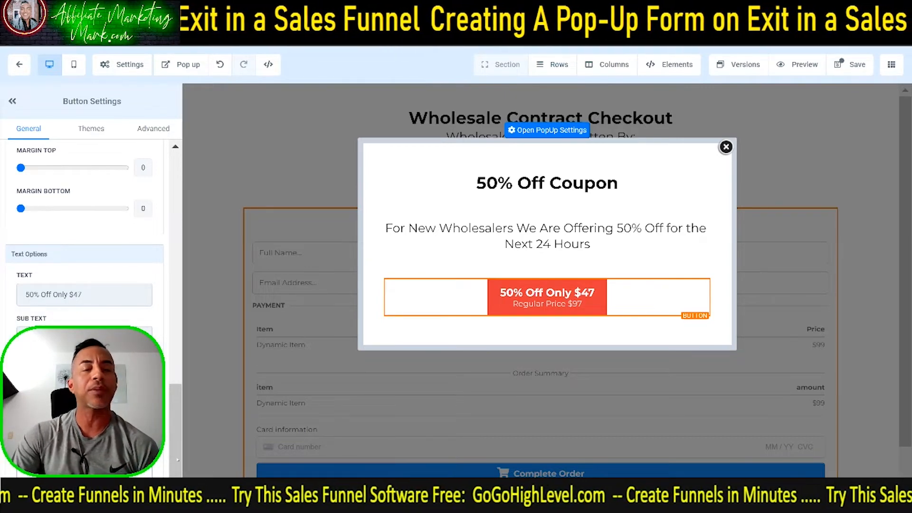
{"action": "left_click", "coordinate": [860, 68]}
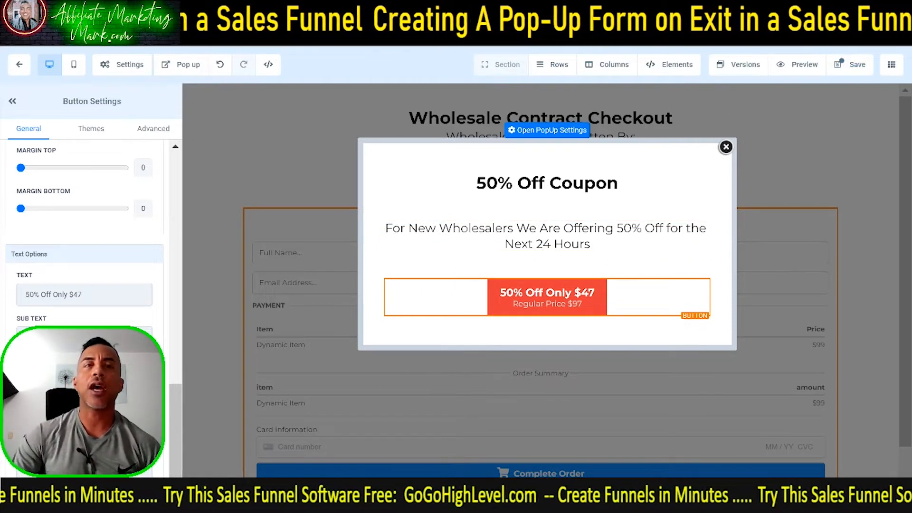
Open the live funnel page at wholesale.hpagents.com in a new browser tab
{"action": "key", "text": "ctrl+t"}
{"action": "type", "text": "WHO"}
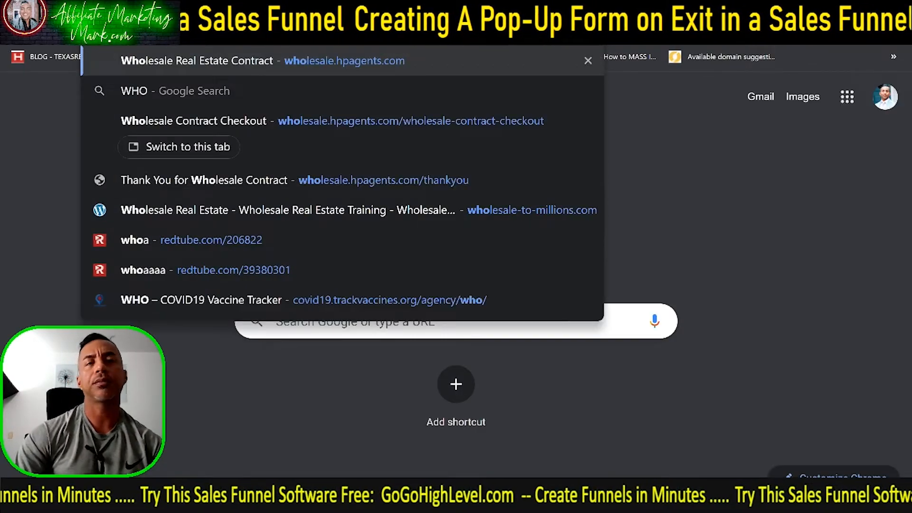
{"action": "key", "text": "Return"}
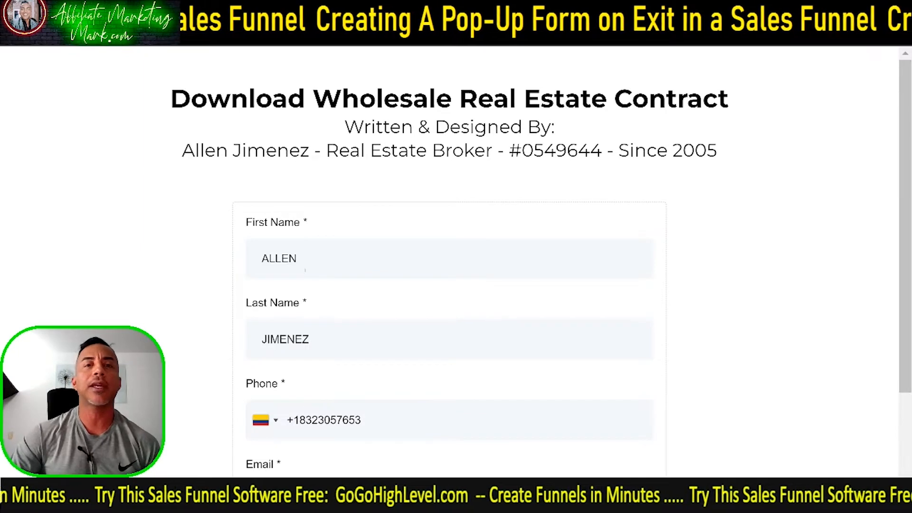
Change the last digit of the phone number in the contact form and submit the form
{"action": "scroll", "coordinate": [598, 309], "scroll_direction": "down", "scroll_amount": 3}
{"action": "left_click", "coordinate": [464, 269]}
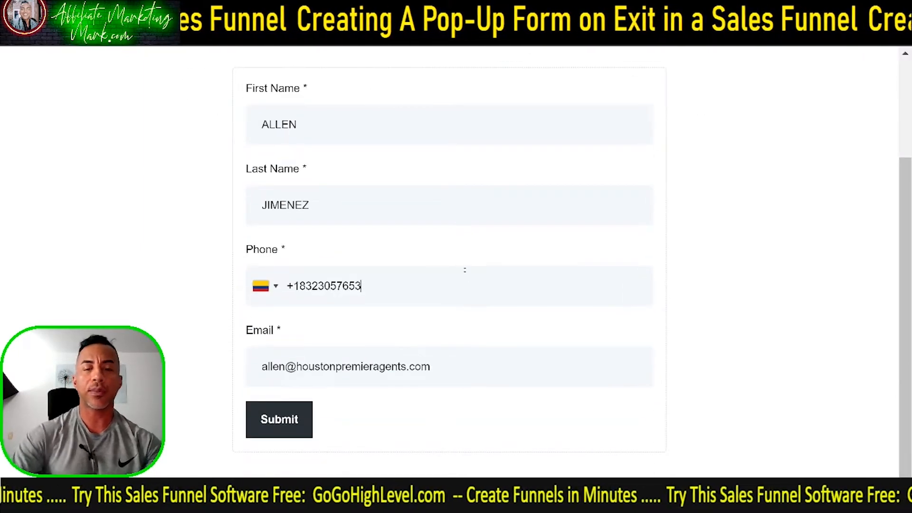
{"action": "key", "text": "BackSpace"}
{"action": "type", "text": "2"}
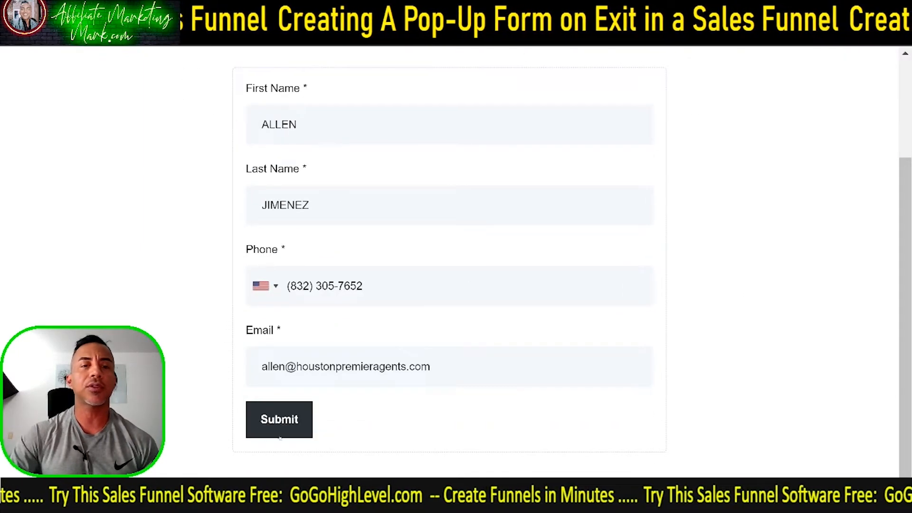
{"action": "key", "text": "Return"}
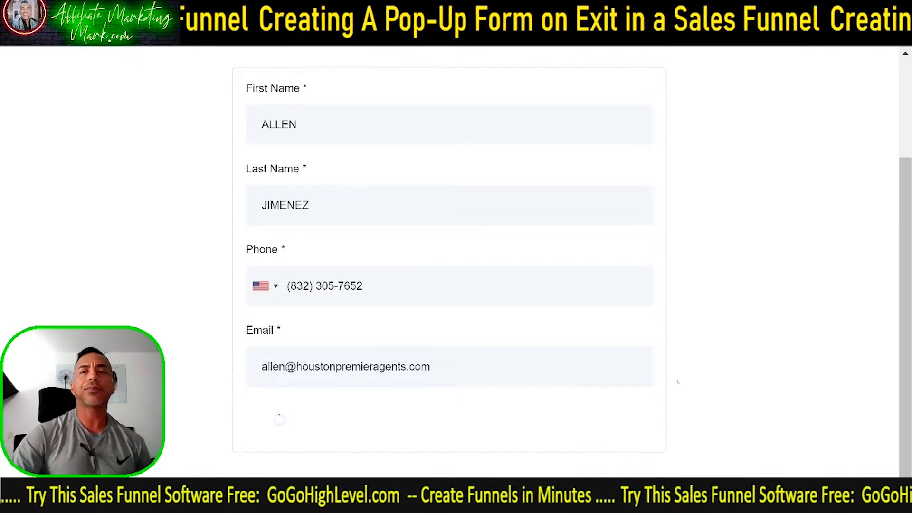
Look over the live checkout page's order form and trigger the exit pop-up
{"action": "scroll", "coordinate": [608, 241], "scroll_direction": "down", "scroll_amount": 3}
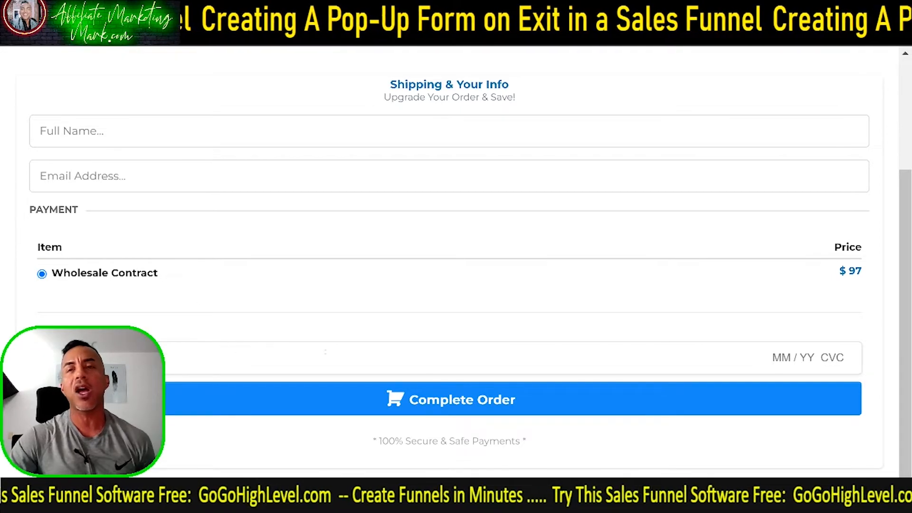
{"action": "scroll", "coordinate": [238, 352], "scroll_direction": "up", "scroll_amount": 3}
{"action": "scroll", "coordinate": [471, 351], "scroll_direction": "down", "scroll_amount": 3}
{"action": "scroll", "coordinate": [471, 350], "scroll_direction": "up", "scroll_amount": 3}
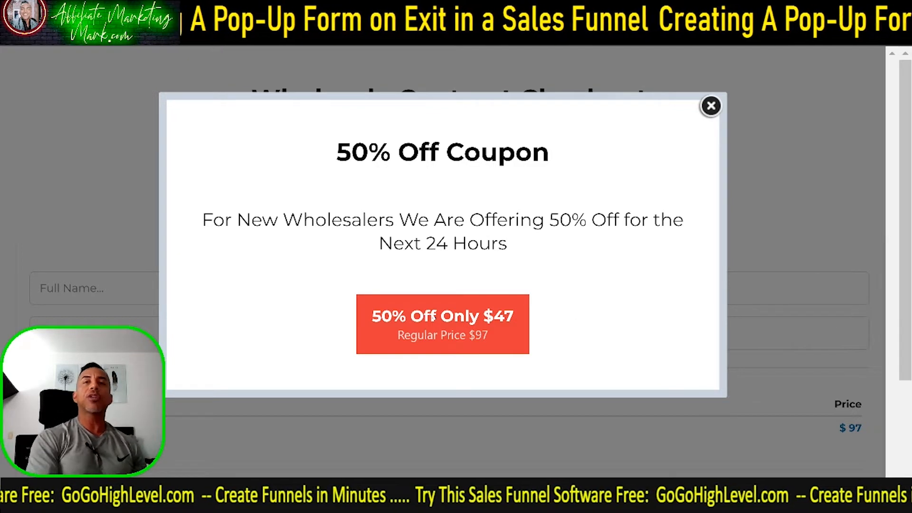
Follow the 50% Off Only $47 offer to the discounted checkout page, look it over down to the payment section, and dismiss its exit pop-up
{"action": "left_click", "coordinate": [433, 317]}
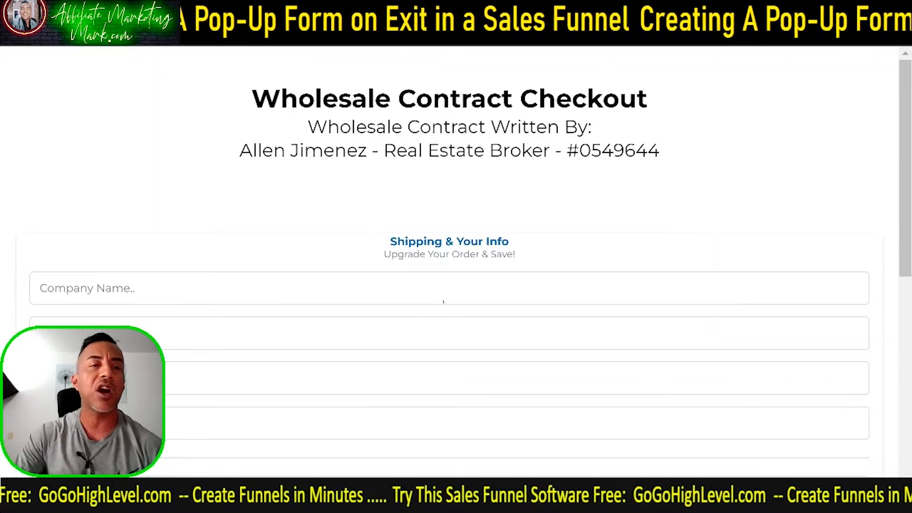
{"action": "scroll", "coordinate": [433, 317], "scroll_direction": "down", "scroll_amount": 7}
{"action": "scroll", "coordinate": [449, 261], "scroll_direction": "down", "scroll_amount": 2}
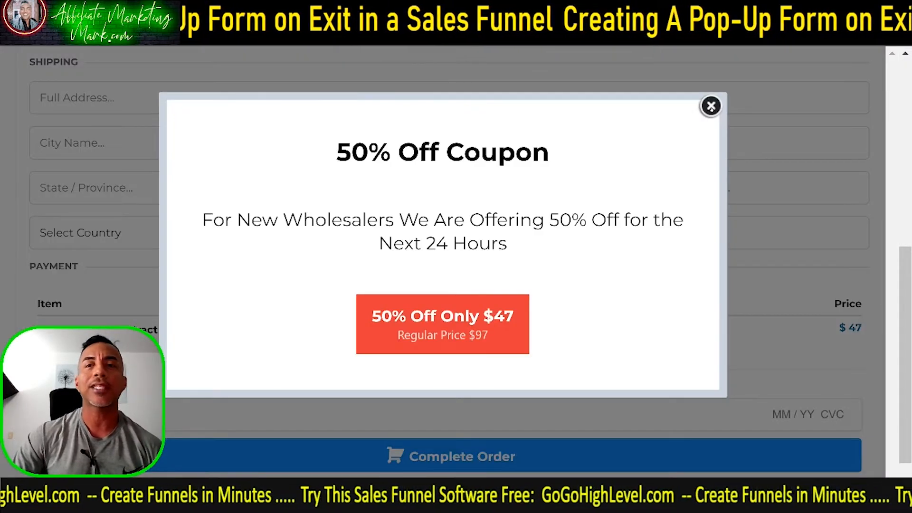
{"action": "key", "text": "Escape"}
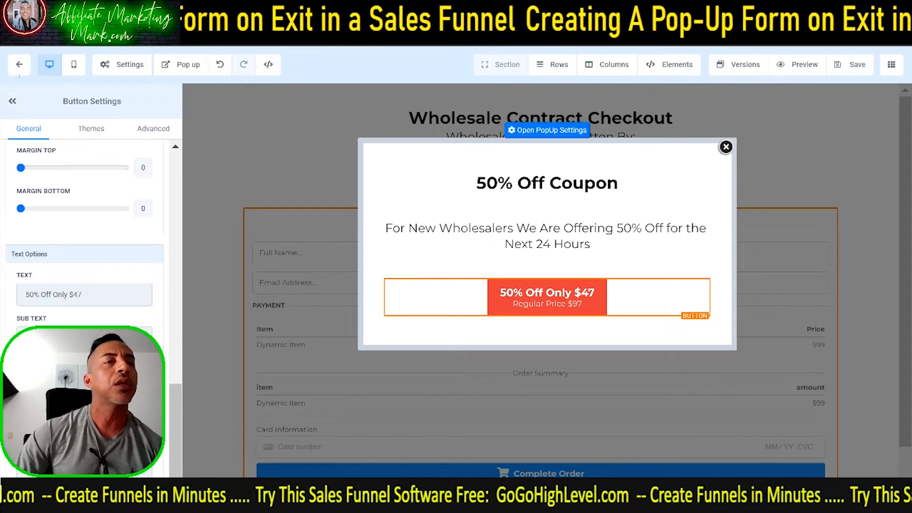
Open the Wholesale-Contract-50-Off funnel step in the page editor and bring up its pop-up for editing
{"action": "left_click", "coordinate": [19, 65]}
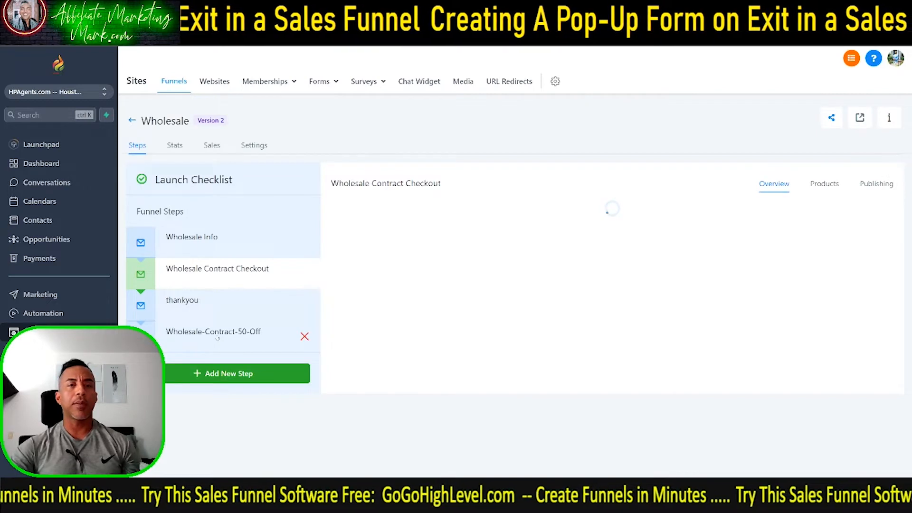
{"action": "left_click", "coordinate": [217, 338]}
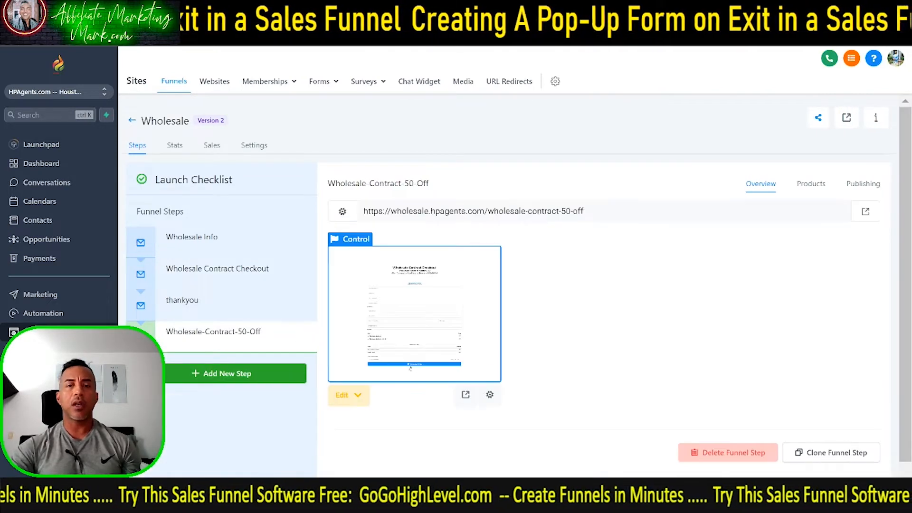
{"action": "left_click", "coordinate": [360, 398]}
{"action": "left_click", "coordinate": [370, 446]}
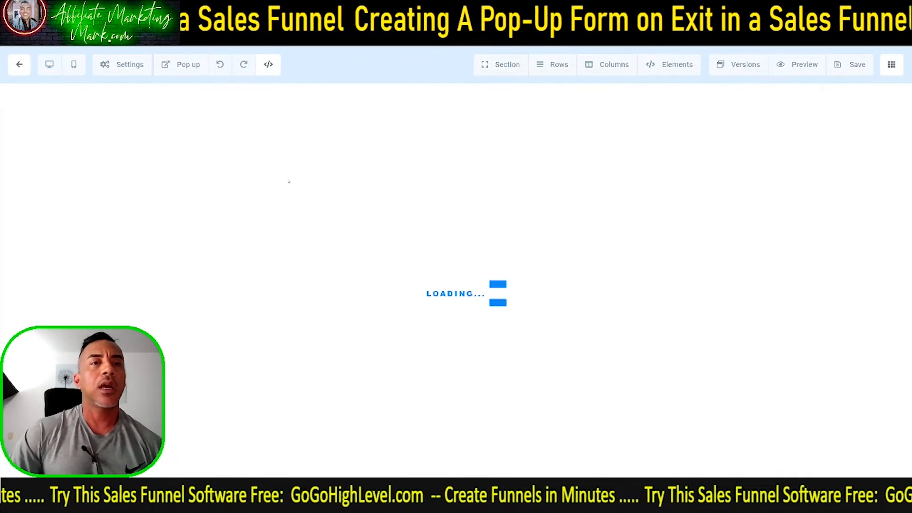
{"action": "left_click", "coordinate": [182, 64]}
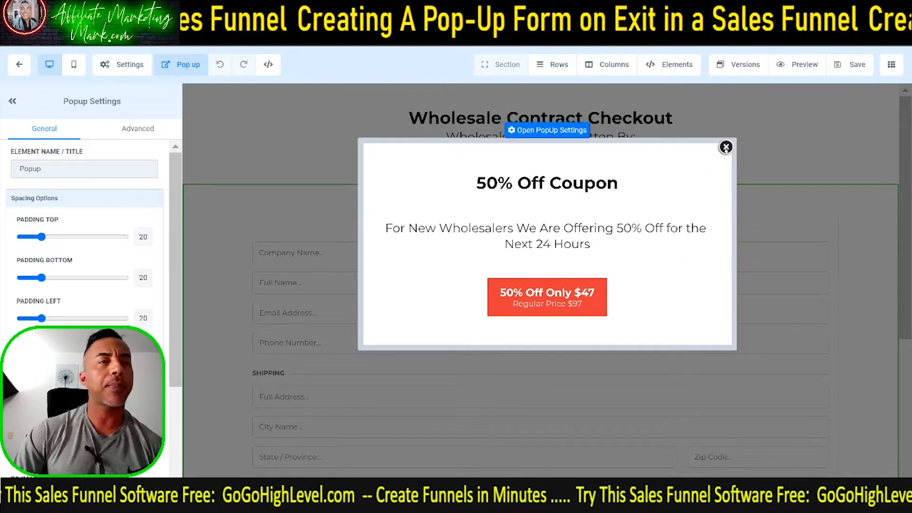
Replace the pop-up's "50% Off Coupon" headline with the draft wording "Before Leaving Your"
{"action": "left_click", "coordinate": [648, 189]}
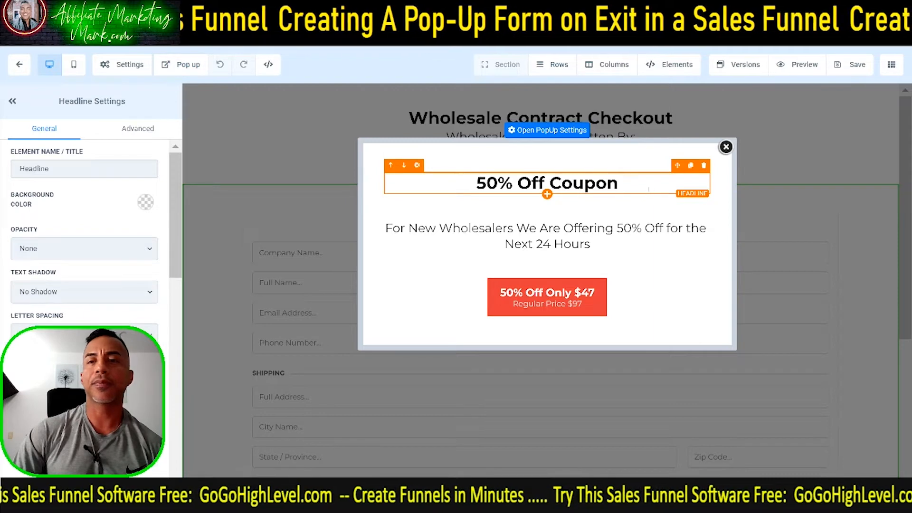
{"action": "key", "text": "ctrl+a"}
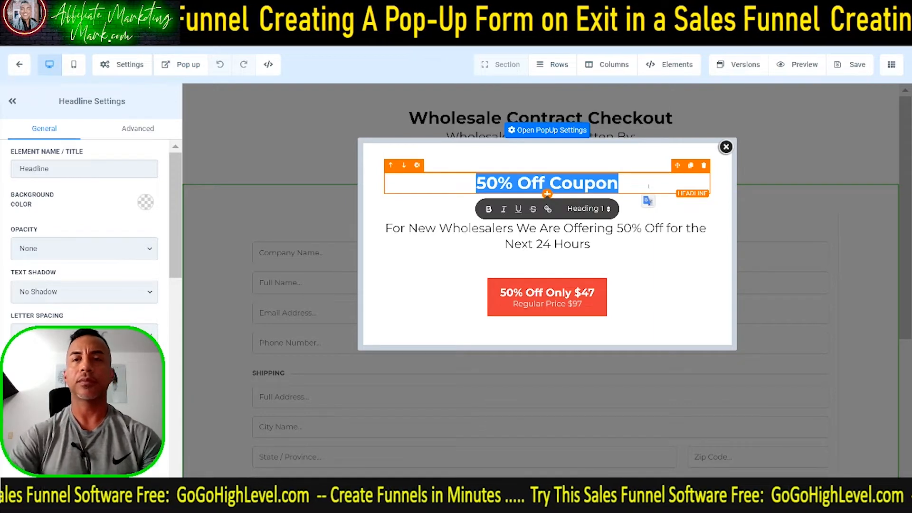
{"action": "type", "text": "bE"}
{"action": "key", "text": "BackSpace"}
{"action": "key", "text": "BackSpace"}
{"action": "type", "text": "Be"}
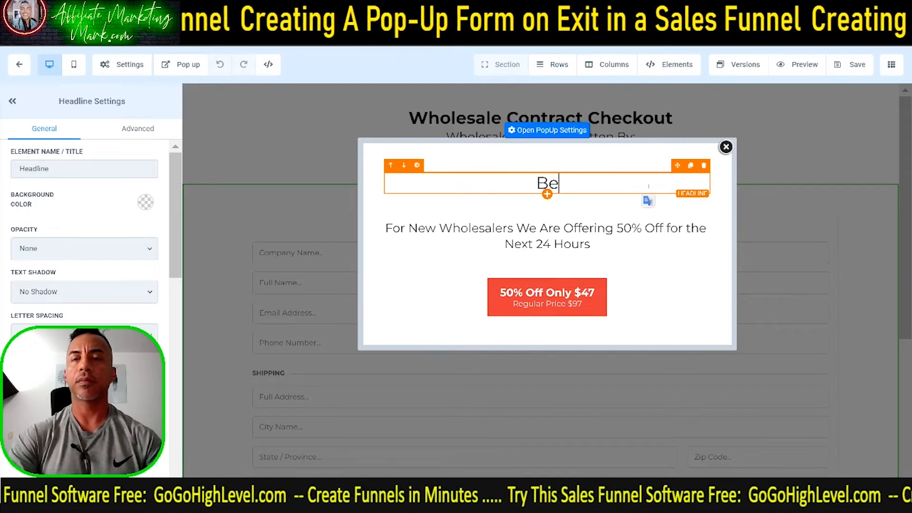
{"action": "key", "text": "BackSpace"}
{"action": "key", "text": "BackSpace"}
{"action": "type", "text": "Before"}
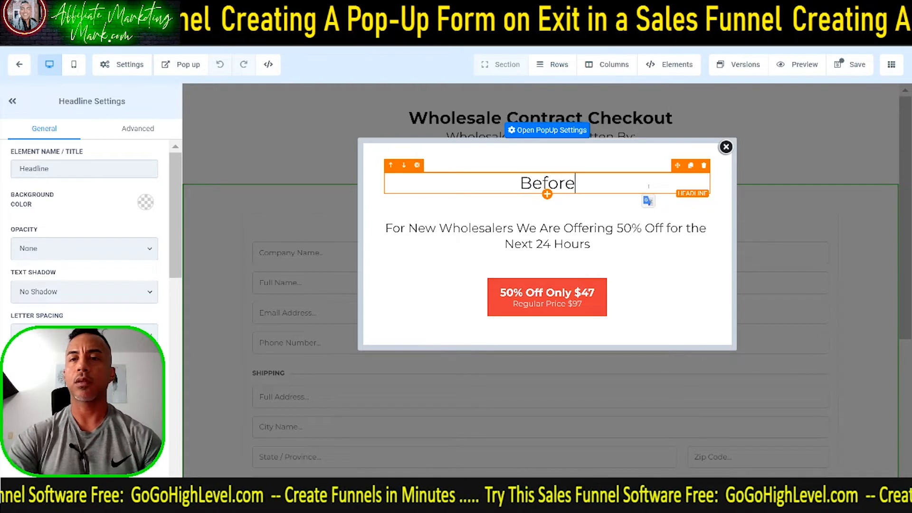
{"action": "type", "text": " Leaving"}
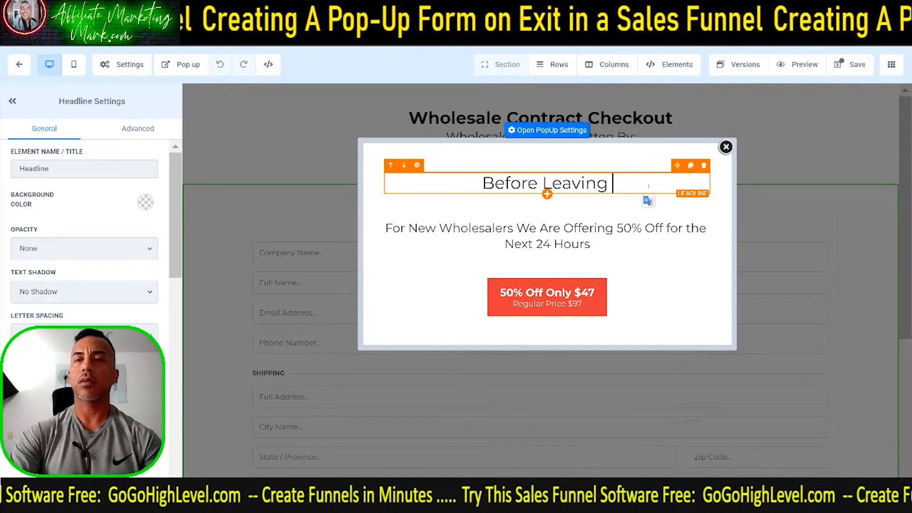
{"action": "type", "text": "Your"}
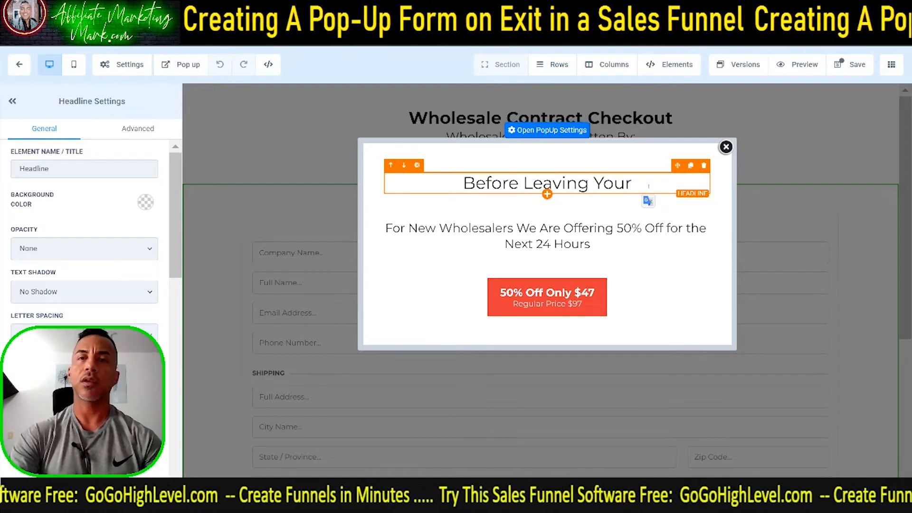
Clear the draft headline in the pop-up and reword it as "Your 50% Off Will Expire"
{"action": "key", "text": "BackSpace"}
{"action": "key", "text": "BackSpace"}
{"action": "key", "text": "BackSpace"}
{"action": "key", "text": "BackSpace"}
{"action": "key", "text": "BackSpace"}
{"action": "key", "text": "BackSpace"}
{"action": "key", "text": "BackSpace"}
{"action": "key", "text": "BackSpace"}
{"action": "key", "text": "BackSpace"}
{"action": "key", "text": "BackSpace"}
{"action": "key", "text": "BackSpace"}
{"action": "key", "text": "BackSpace"}
{"action": "key", "text": "BackSpace"}
{"action": "key", "text": "BackSpace"}
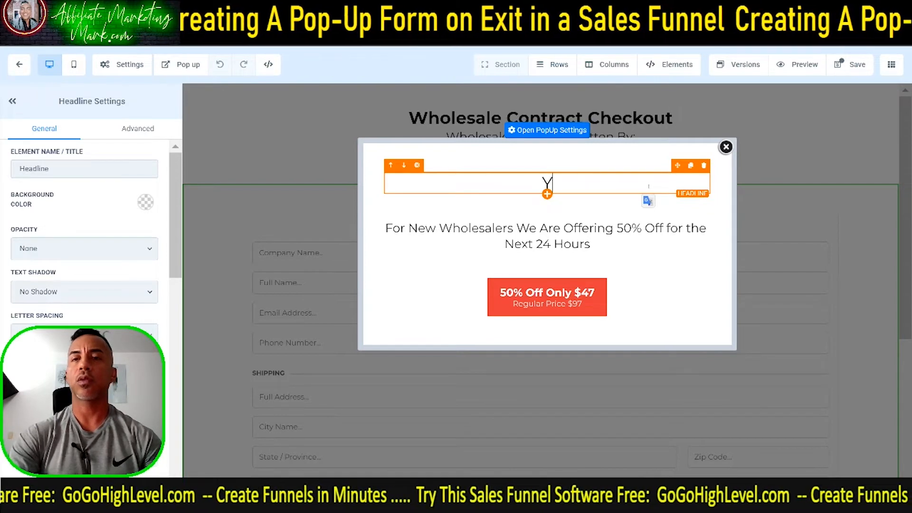
{"action": "type", "text": "50% Off "}
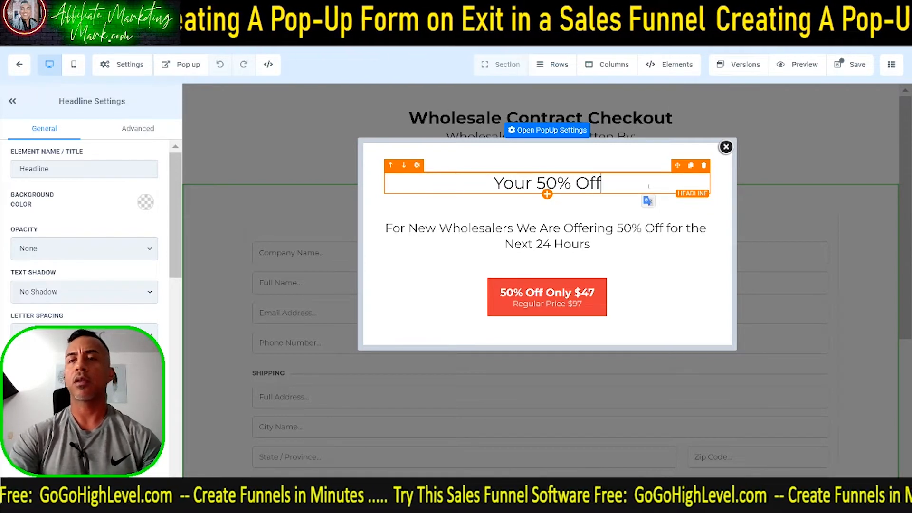
{"action": "type", "text": "Will Expire"}
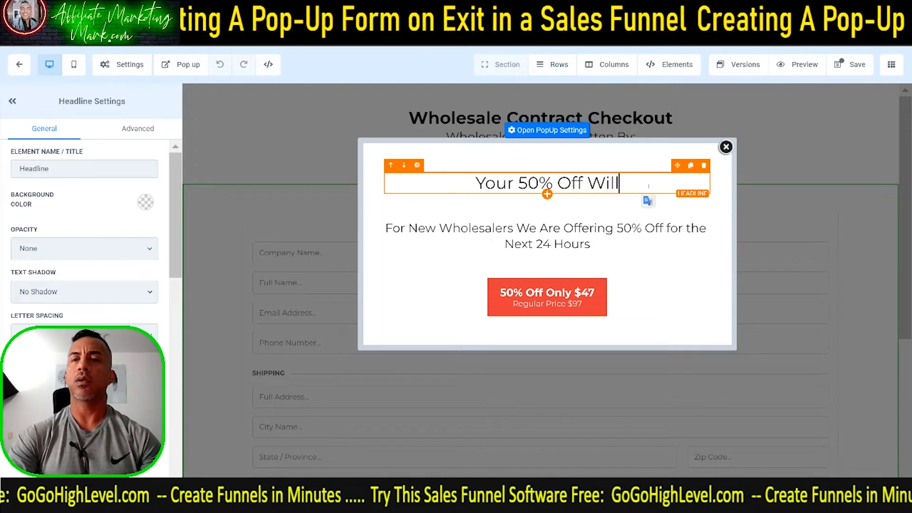